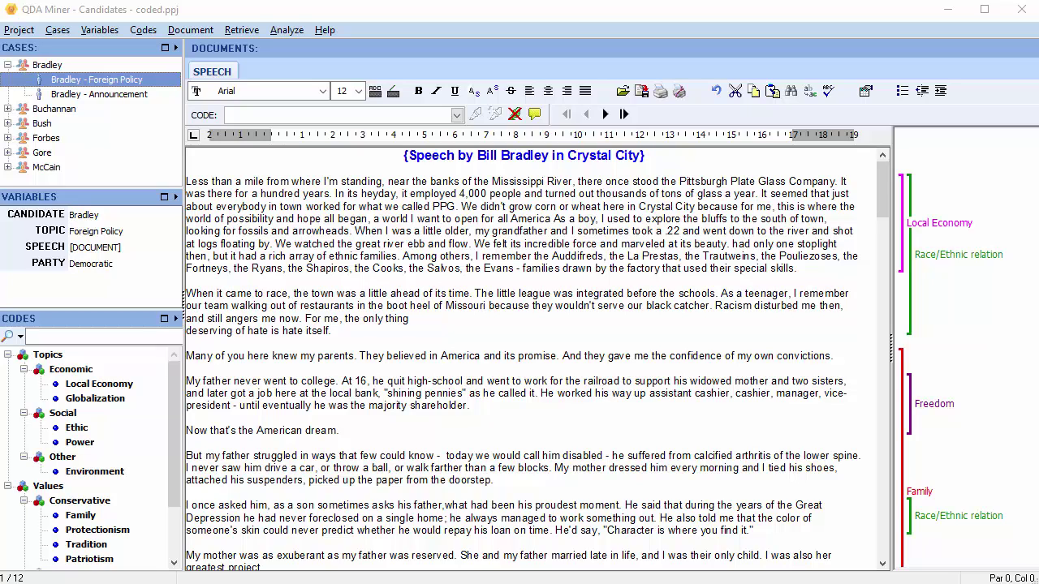
Start a Code Statistics export of Occurrence with all SPEECH codes selected.
{"action": "left_click", "coordinate": [17, 30]}
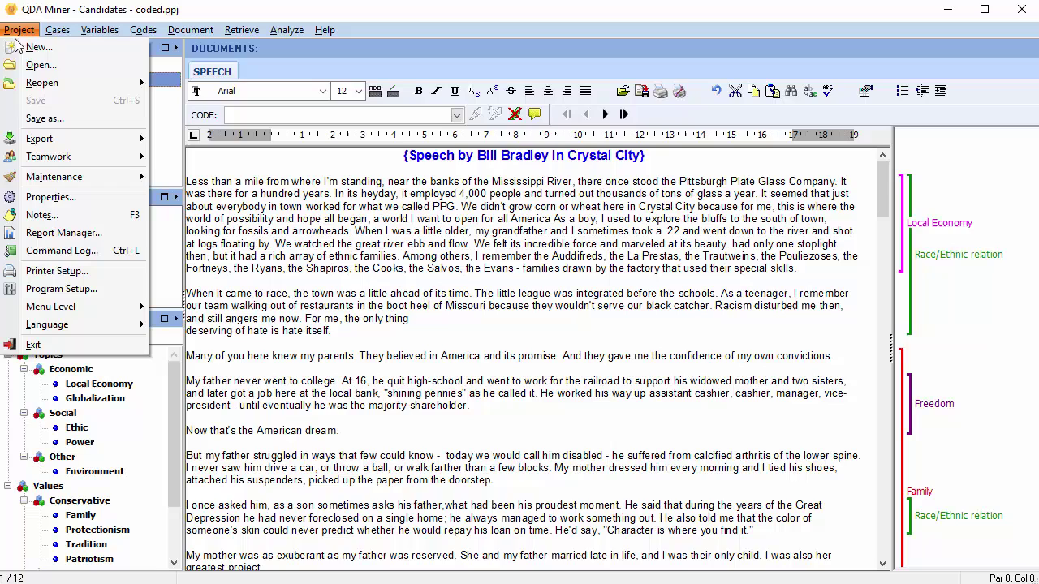
{"action": "mouse_move", "coordinate": [30, 144]}
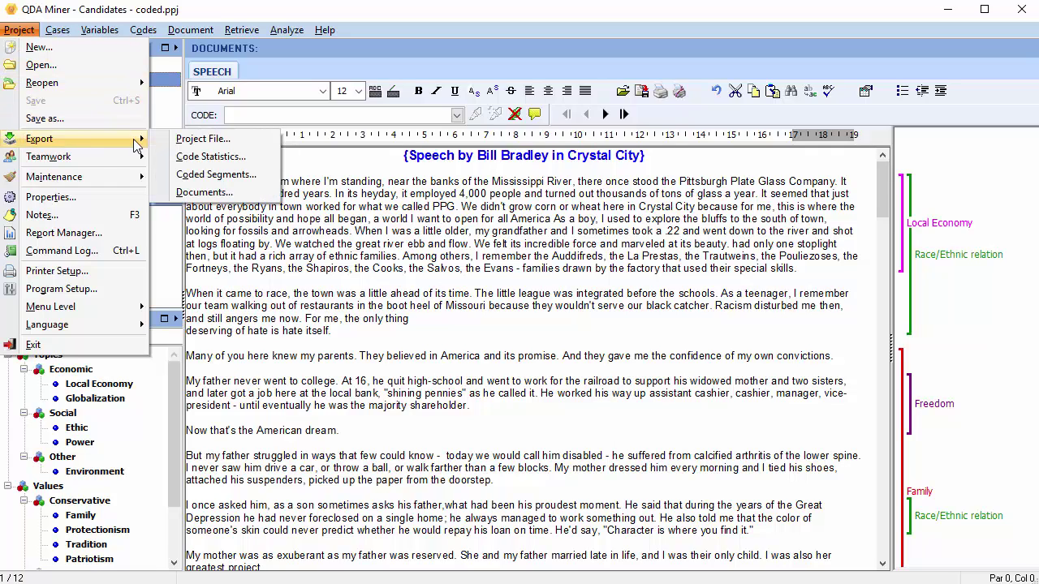
{"action": "left_click", "coordinate": [187, 156]}
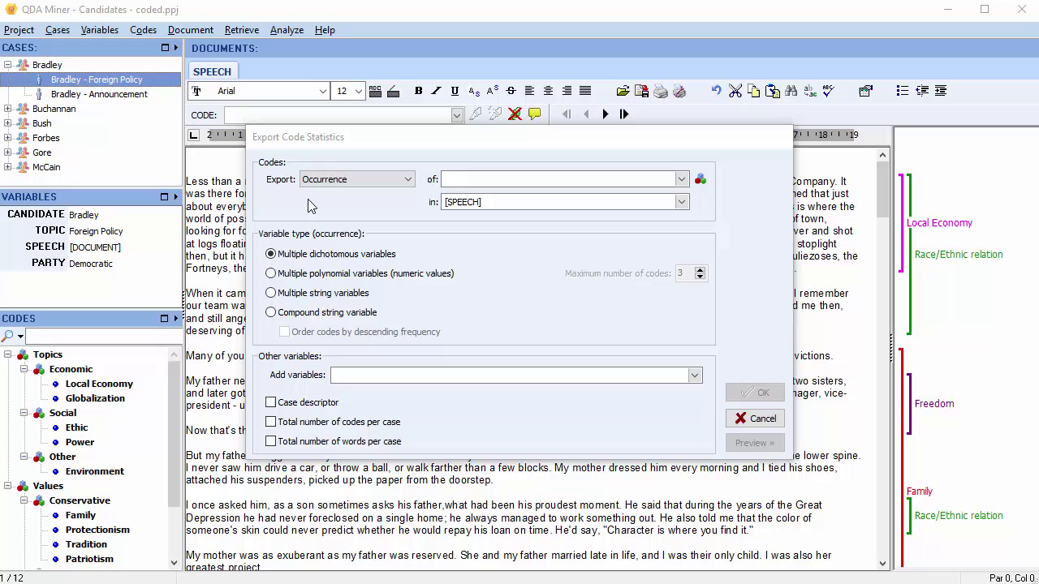
{"action": "left_click", "coordinate": [408, 179]}
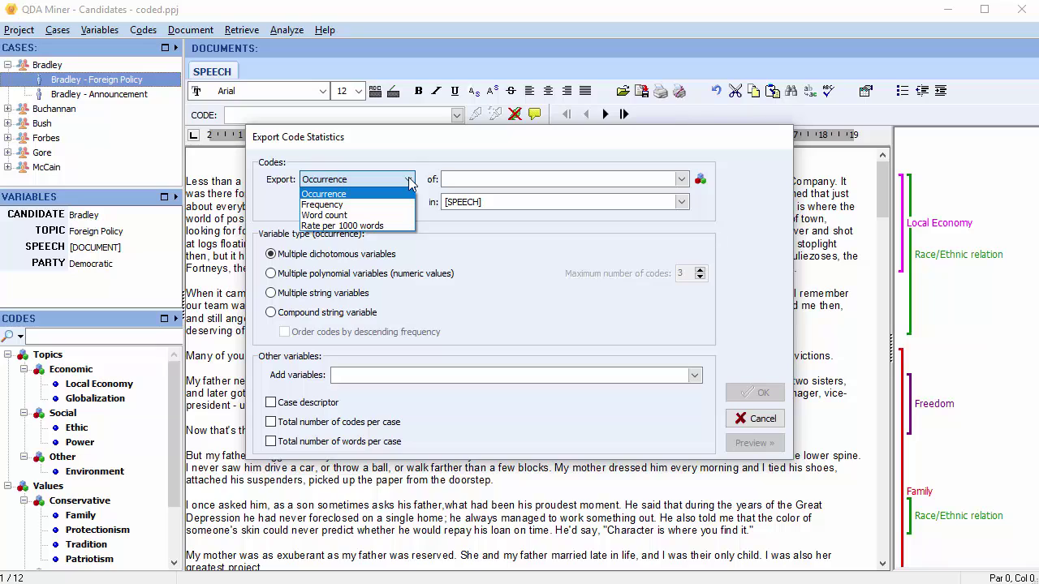
{"action": "left_click", "coordinate": [408, 179]}
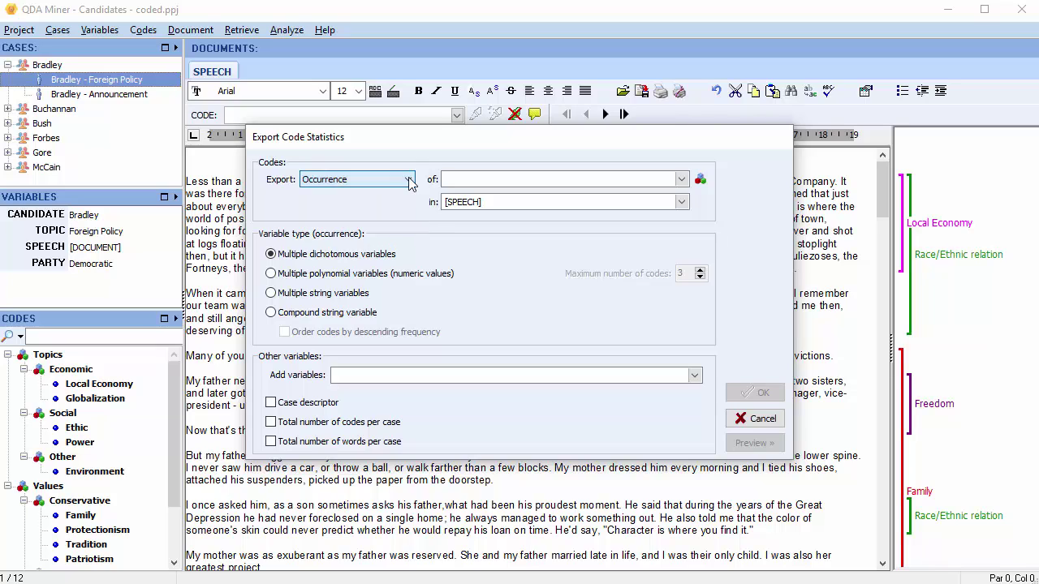
{"action": "left_click", "coordinate": [680, 180]}
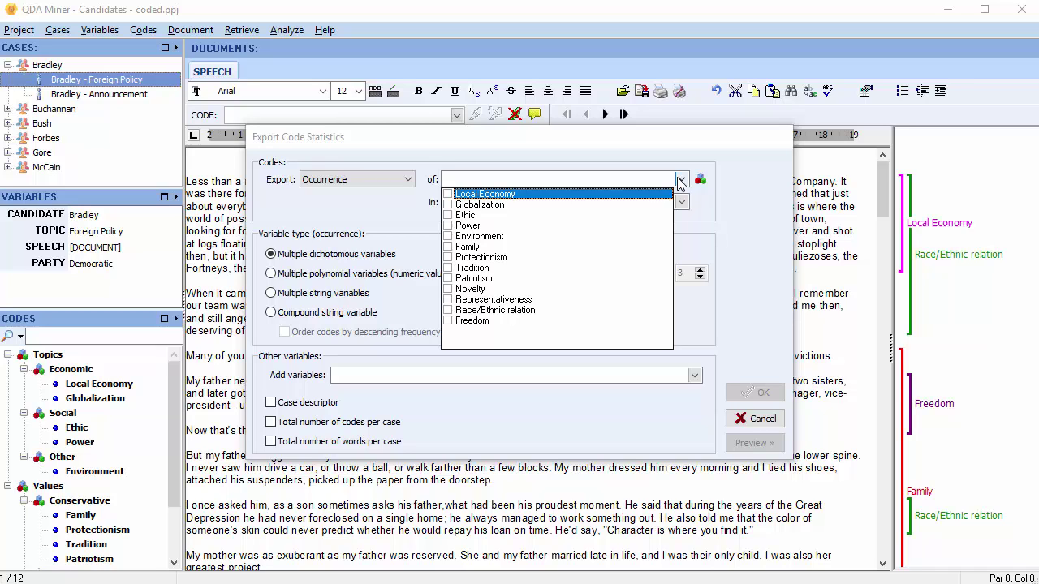
{"action": "left_click", "coordinate": [679, 182]}
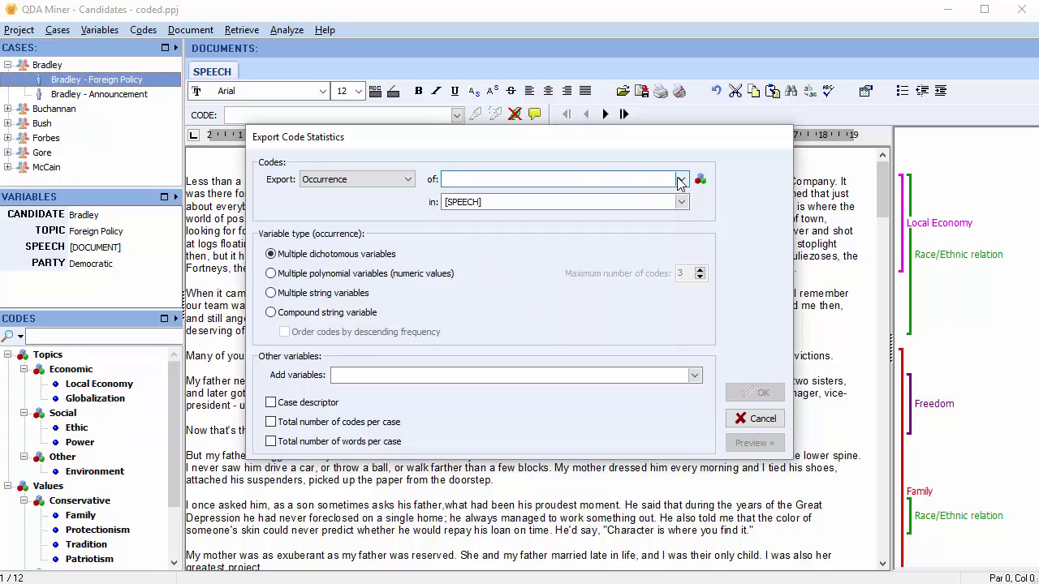
{"action": "right_click", "coordinate": [562, 180]}
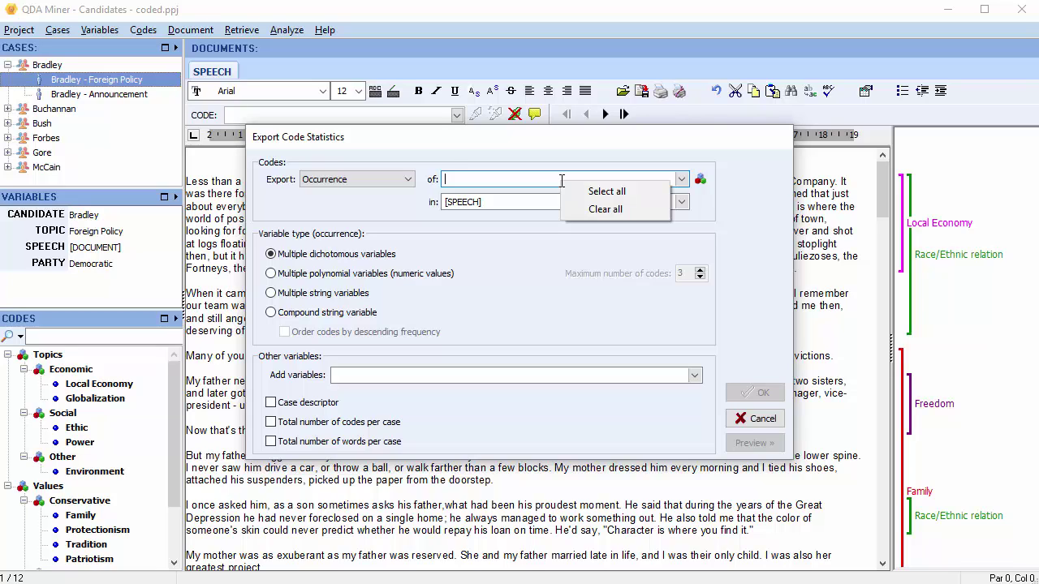
{"action": "left_click", "coordinate": [607, 190]}
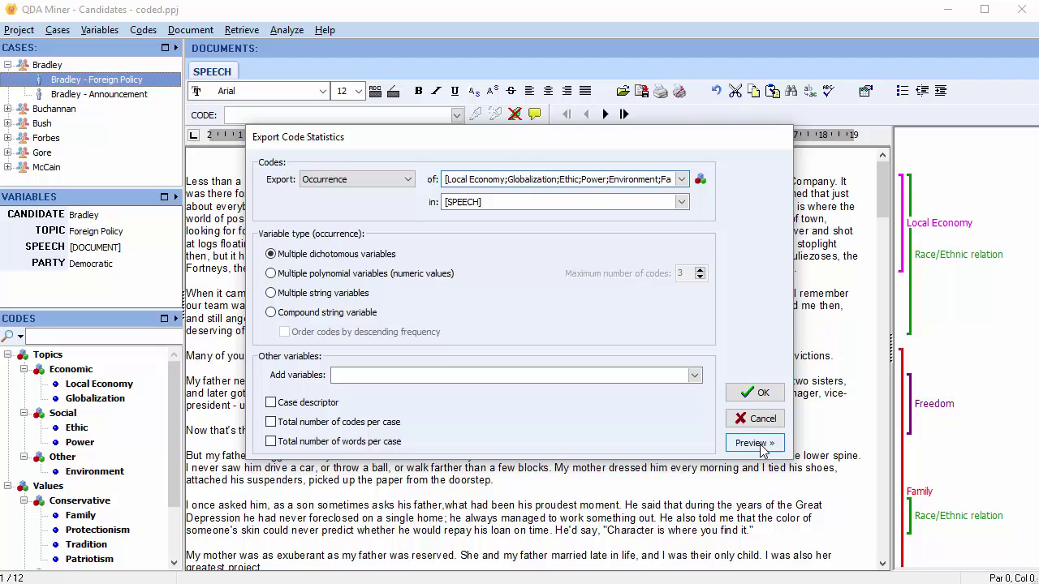
Preview the export and try multiple polynomial variables, dismissing the codes-per-case warning.
{"action": "left_click", "coordinate": [756, 443]}
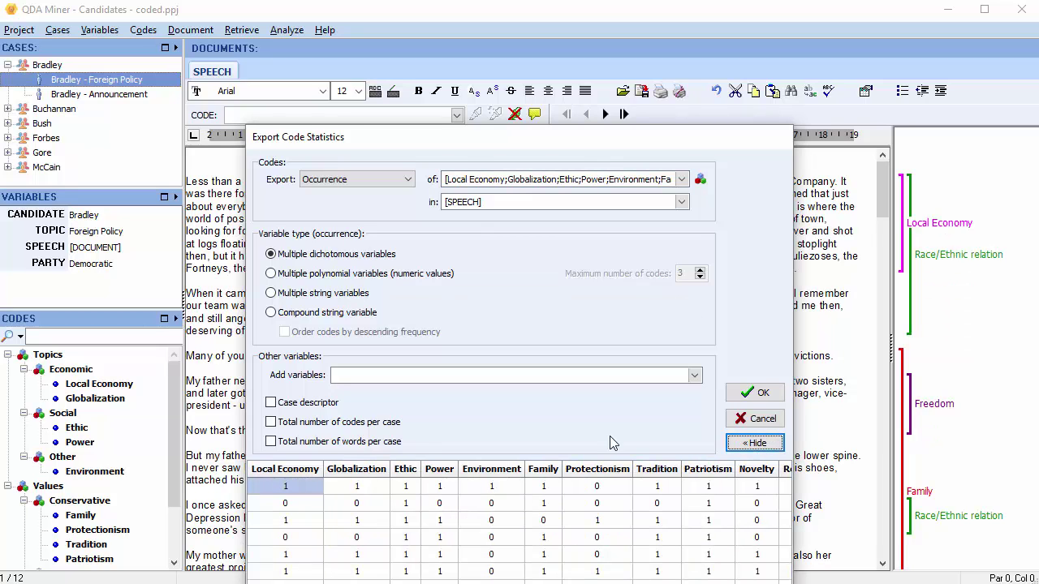
{"action": "left_click_drag", "start_coordinate": [440, 141], "coordinate": [448, 24]}
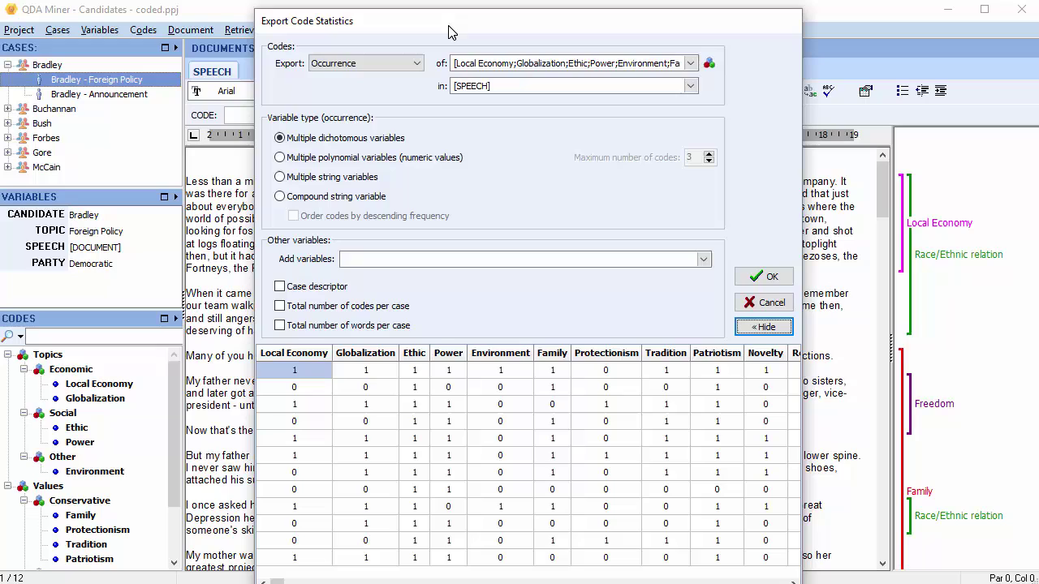
{"action": "left_click", "coordinate": [279, 158]}
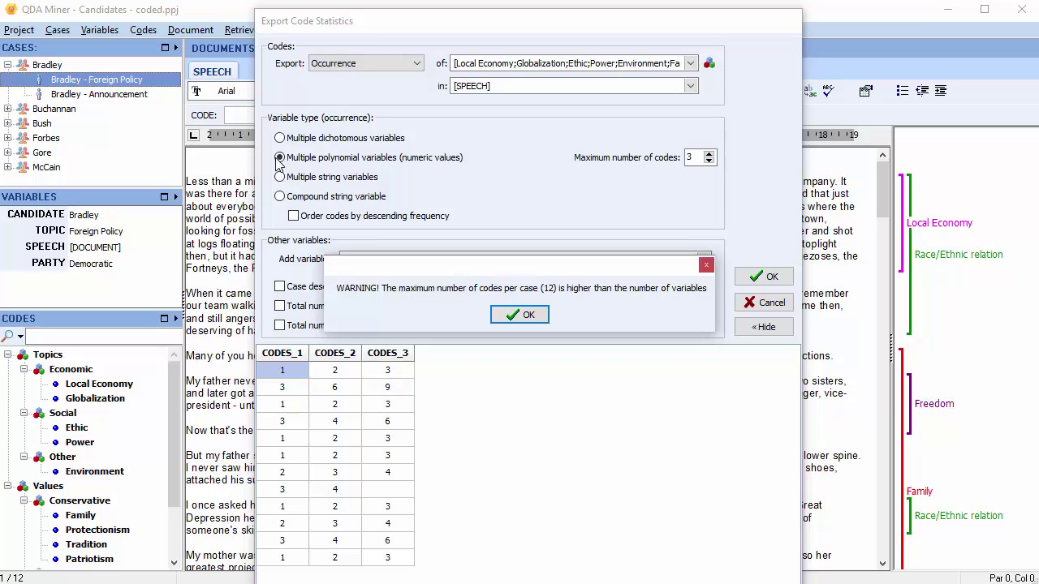
{"action": "left_click", "coordinate": [518, 315]}
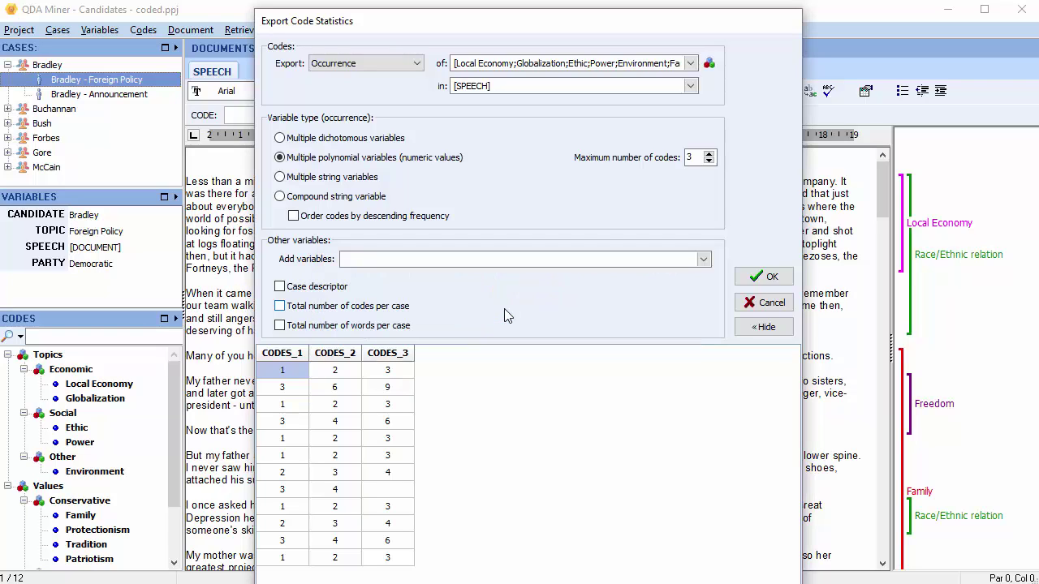
Raise the maximum codes per case to 6 and export as multiple string variables.
{"action": "left_click", "coordinate": [710, 153]}
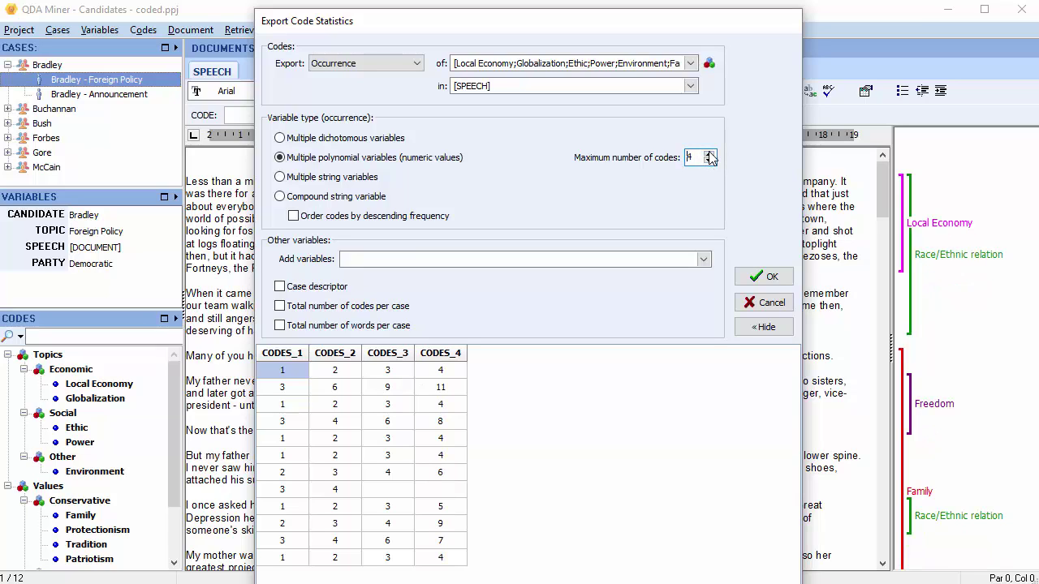
{"action": "left_click", "coordinate": [709, 154]}
{"action": "left_click", "coordinate": [709, 154]}
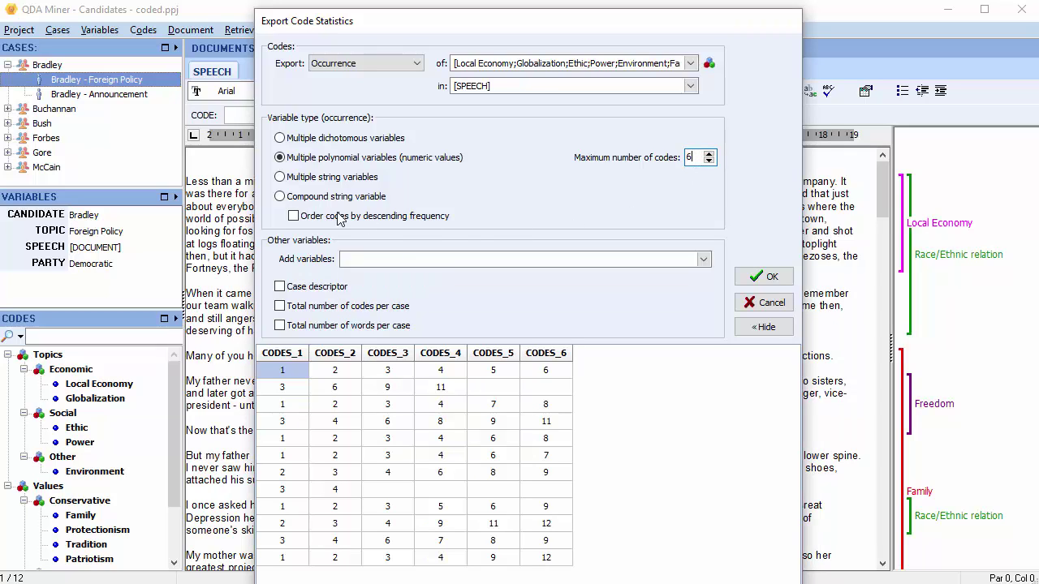
{"action": "left_click", "coordinate": [280, 178]}
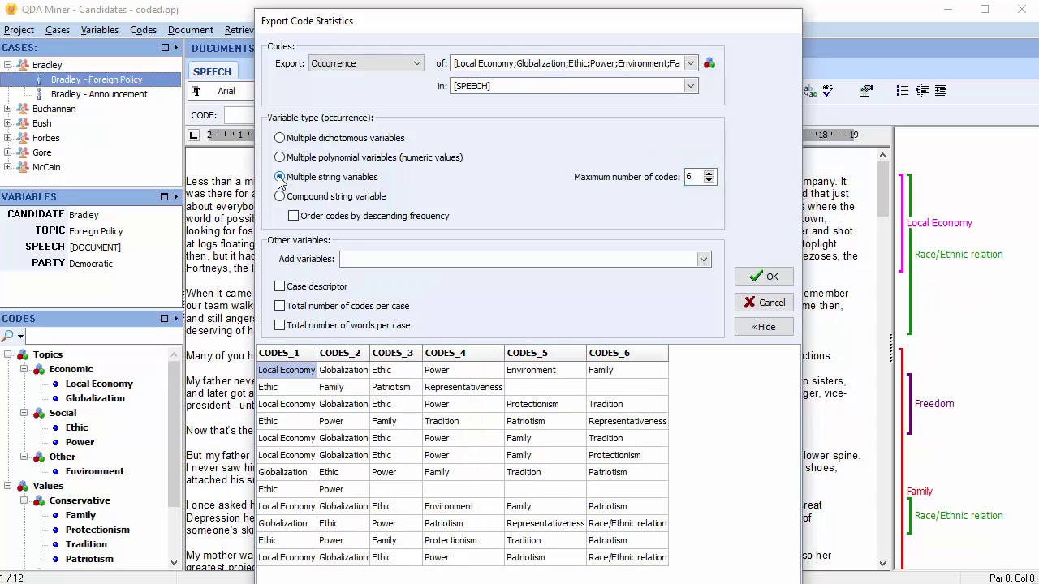
Try descending-frequency ordering as a single string variable, adding CANDIDATE and total codes per case.
{"action": "left_click", "coordinate": [294, 217]}
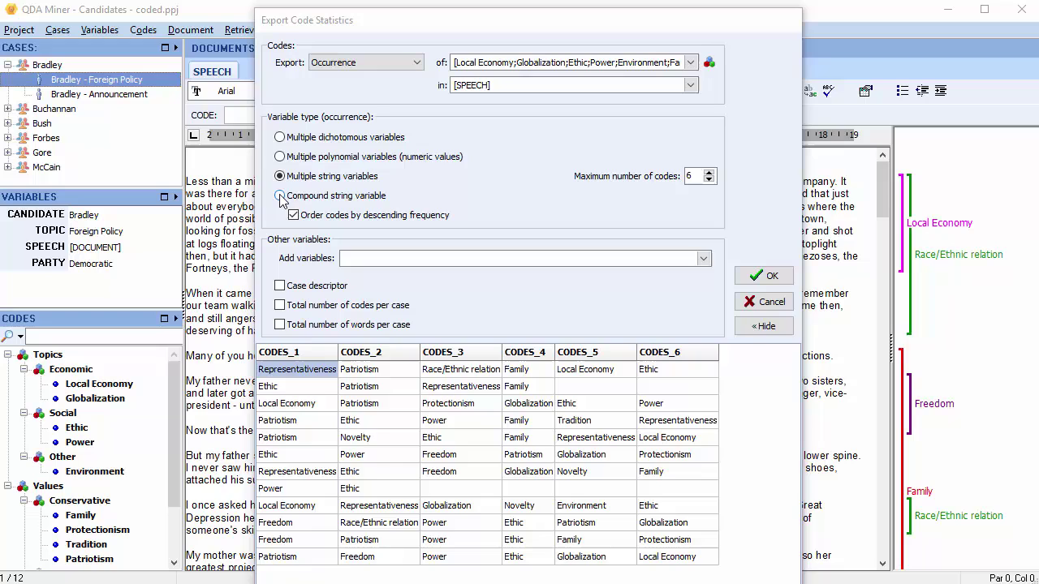
{"action": "left_click", "coordinate": [280, 196]}
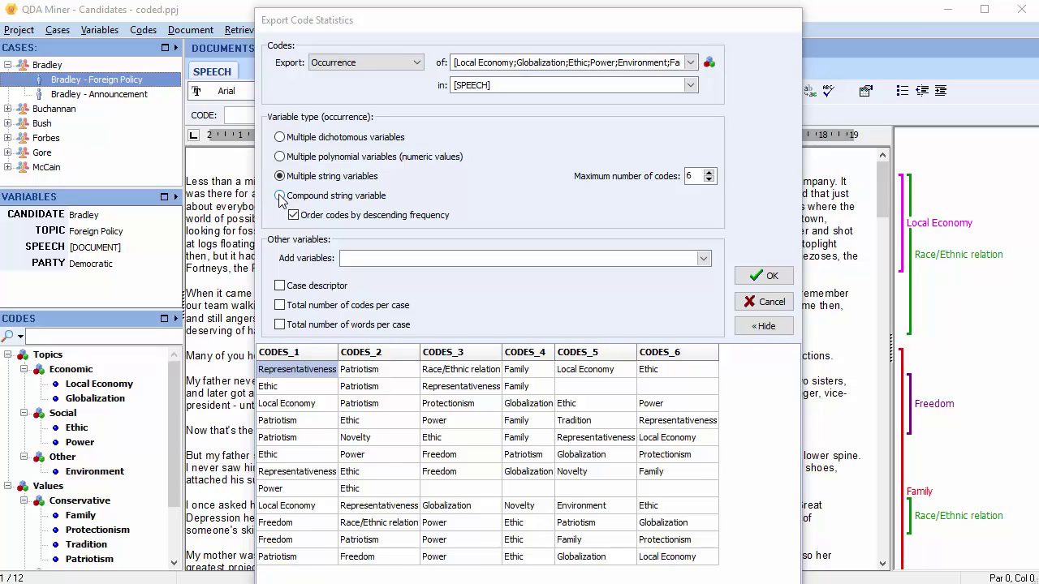
{"action": "left_click", "coordinate": [703, 259]}
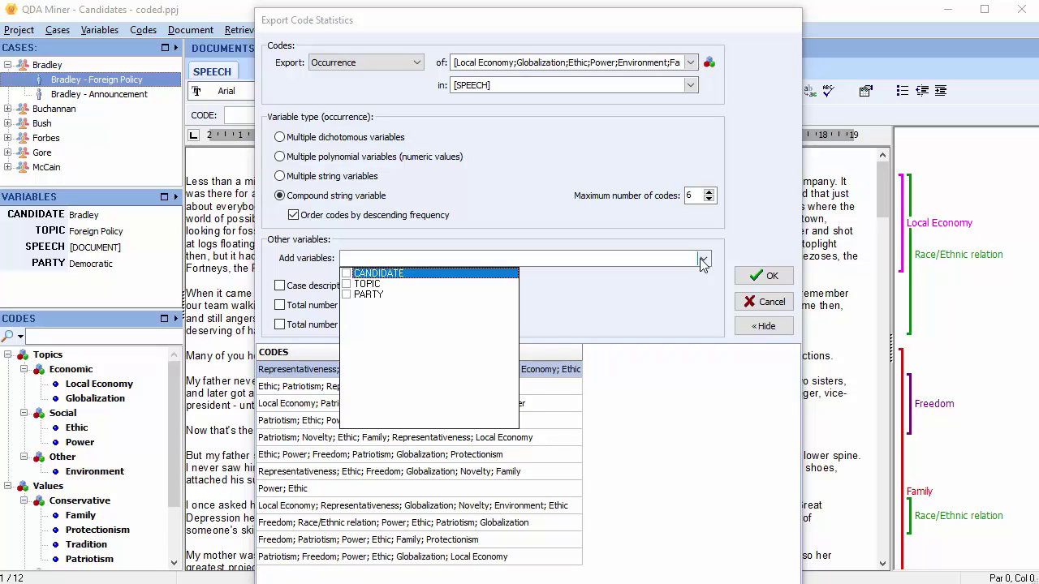
{"action": "left_click", "coordinate": [347, 275]}
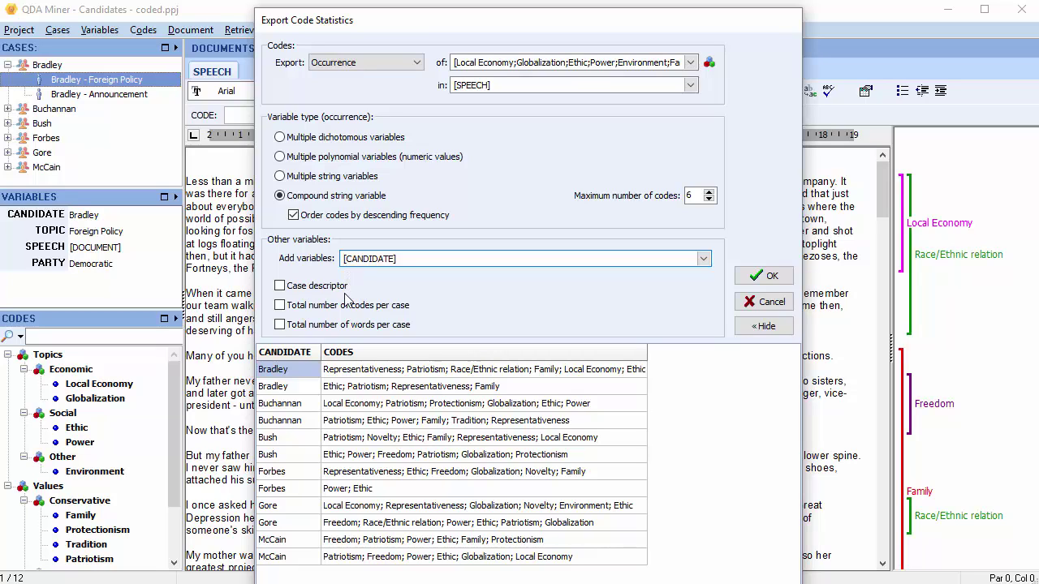
{"action": "left_click", "coordinate": [279, 306]}
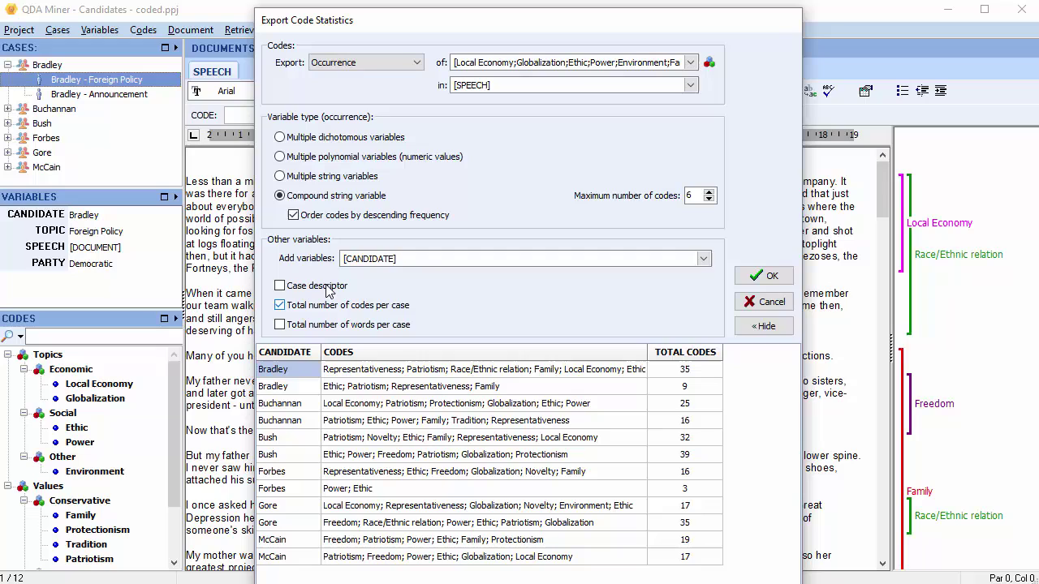
Compare word count and rate per 1000 words, then export Frequency as multiple numeric variables.
{"action": "left_click", "coordinate": [419, 69]}
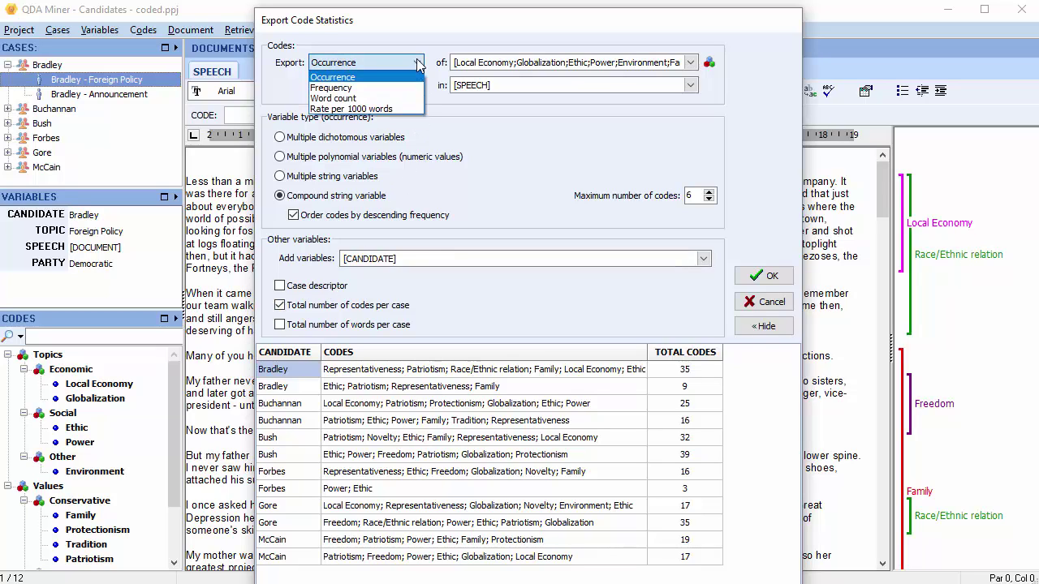
{"action": "left_click", "coordinate": [417, 88]}
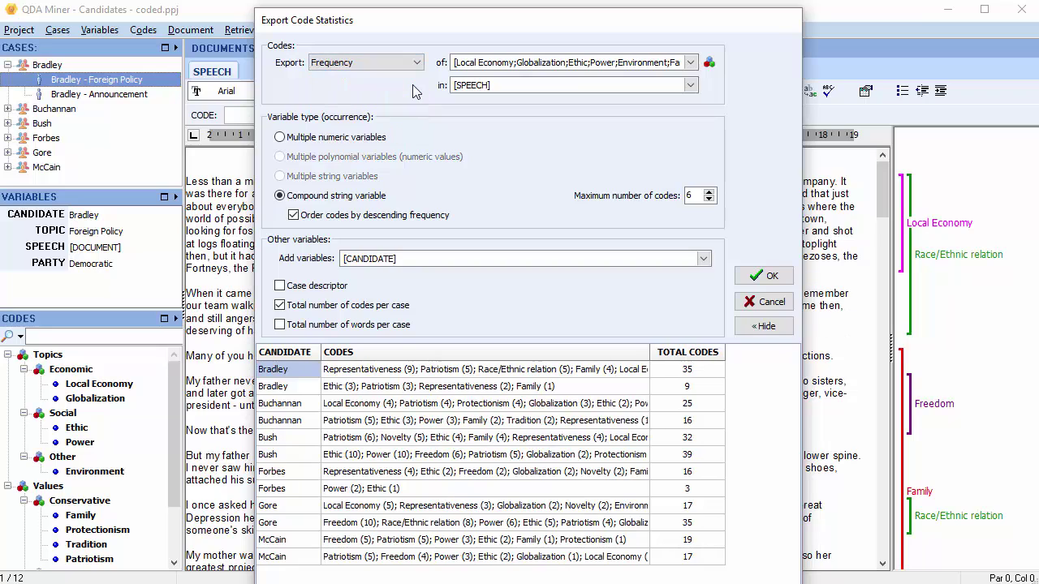
{"action": "left_click", "coordinate": [418, 67]}
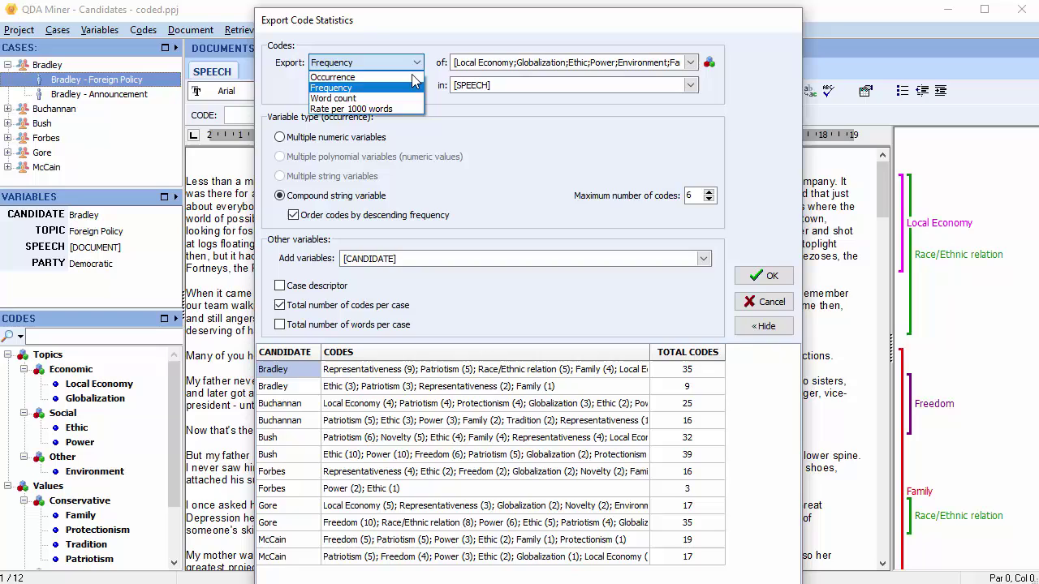
{"action": "left_click", "coordinate": [410, 99]}
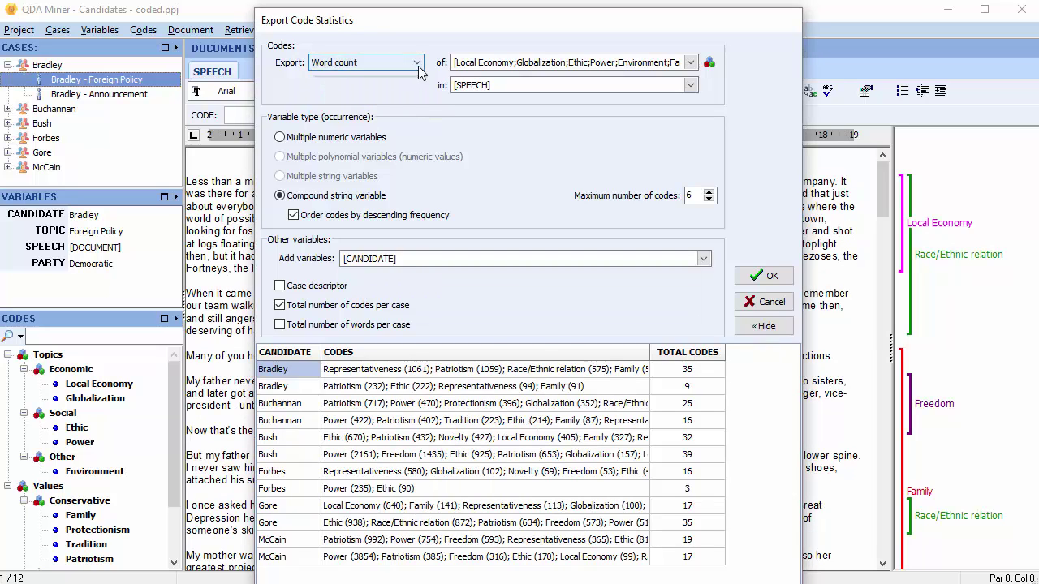
{"action": "left_click", "coordinate": [417, 64]}
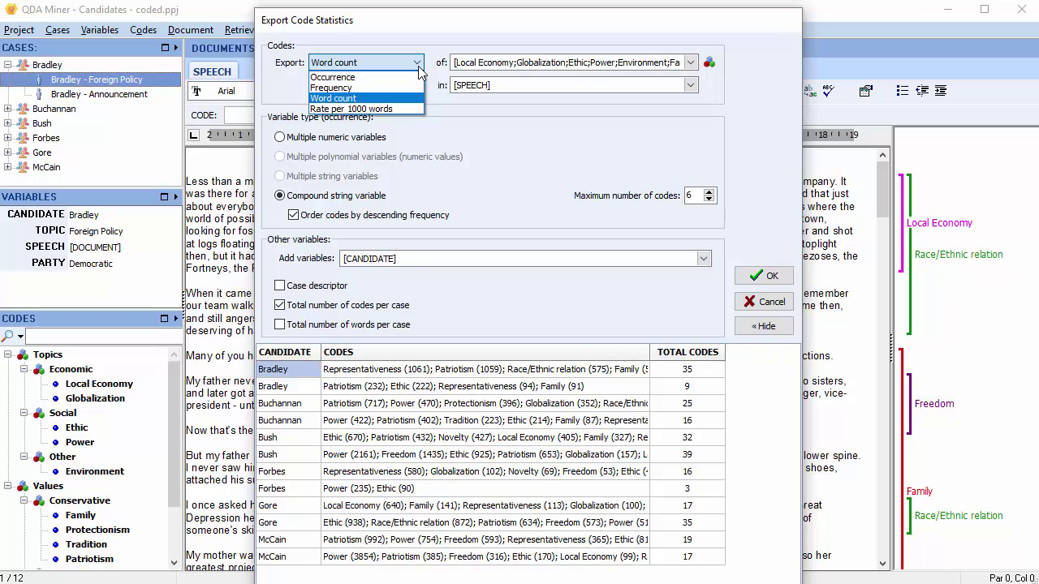
{"action": "left_click", "coordinate": [411, 110]}
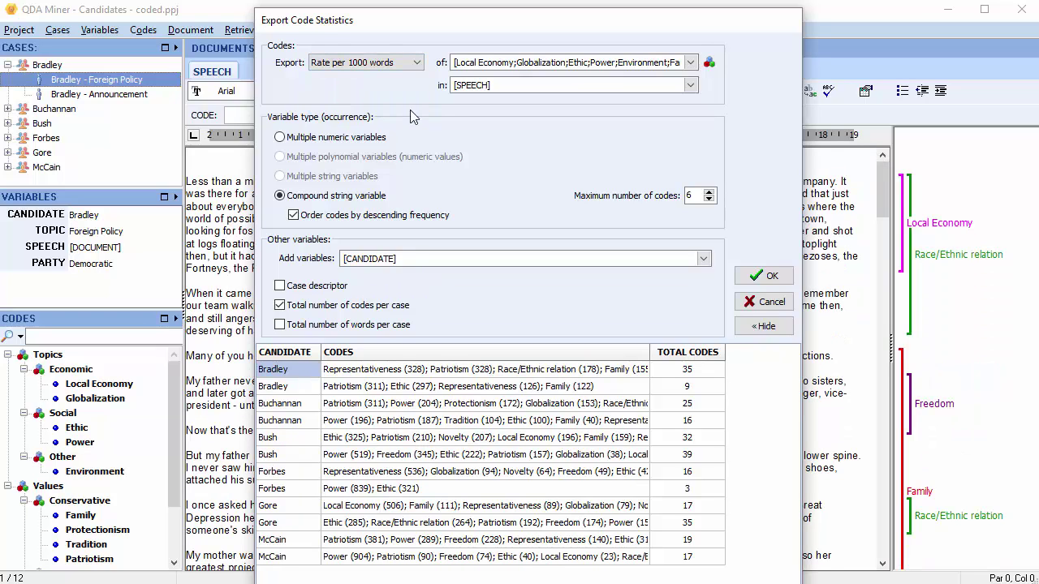
{"action": "left_click", "coordinate": [280, 138]}
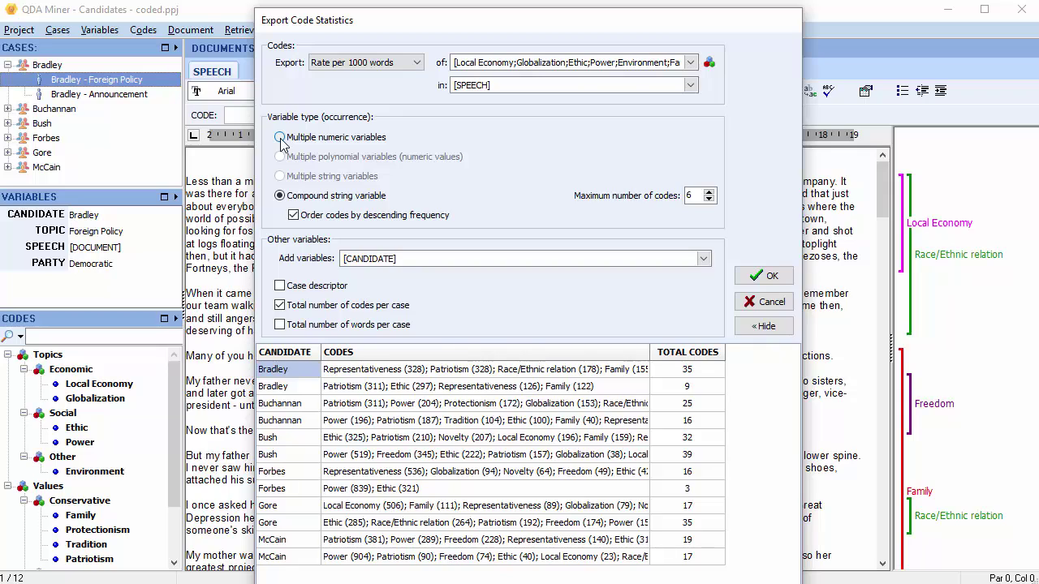
{"action": "left_click", "coordinate": [416, 63]}
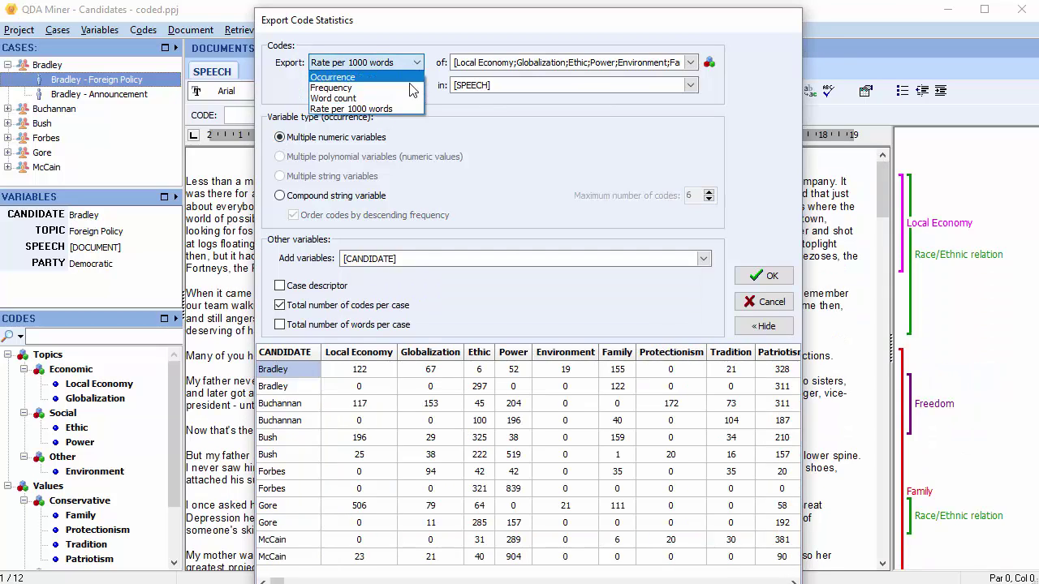
{"action": "left_click", "coordinate": [412, 88]}
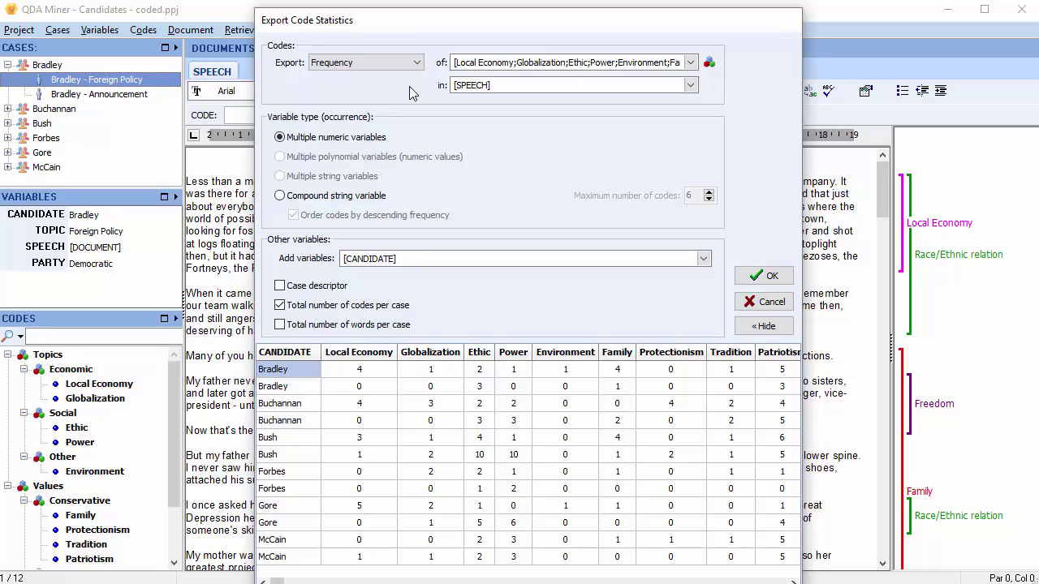
Save the export as Excel 2007 workbook 'Code Statistics' and open it in Excel.
{"action": "left_click", "coordinate": [763, 276]}
{"action": "left_click", "coordinate": [654, 438]}
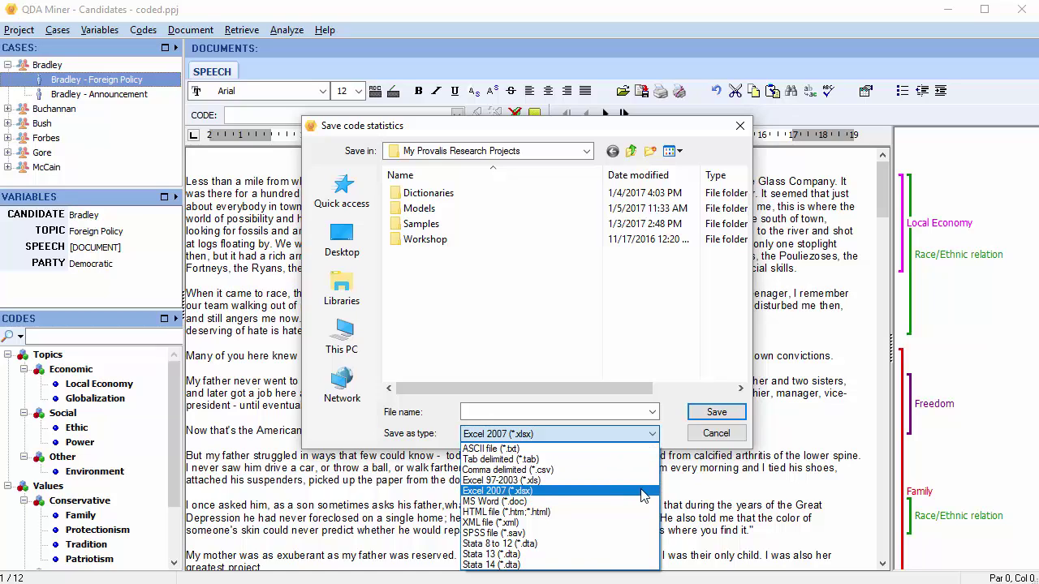
{"action": "left_click", "coordinate": [568, 491]}
{"action": "left_click", "coordinate": [532, 412]}
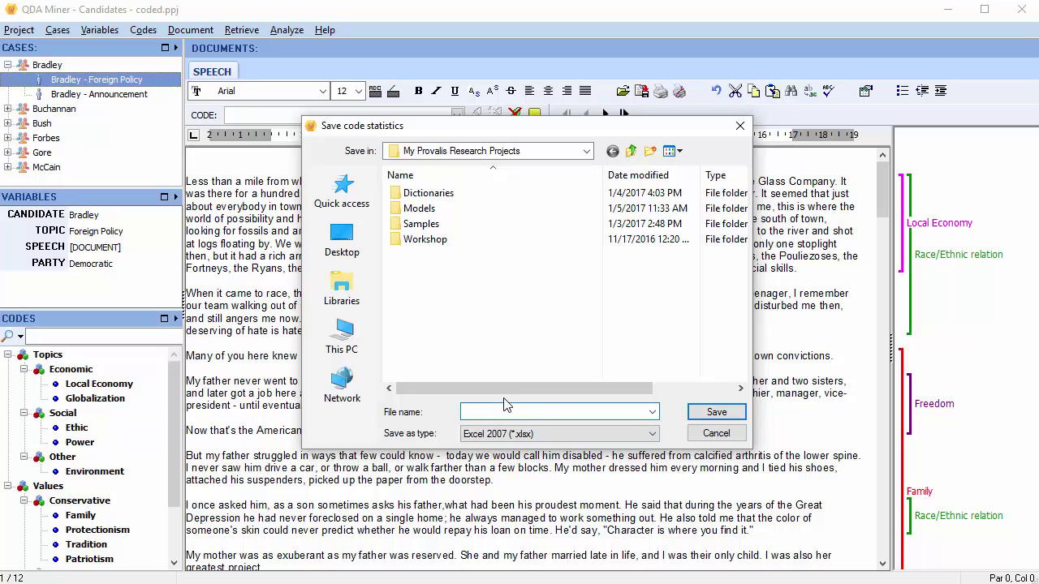
{"action": "type", "text": "Code Statistics"}
{"action": "left_click", "coordinate": [732, 414]}
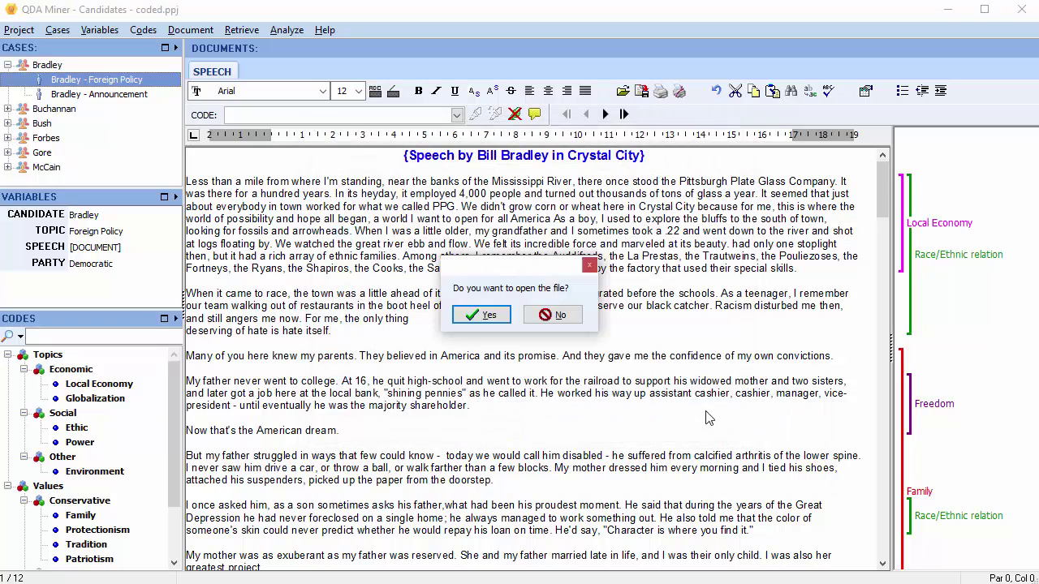
{"action": "left_click", "coordinate": [469, 319]}
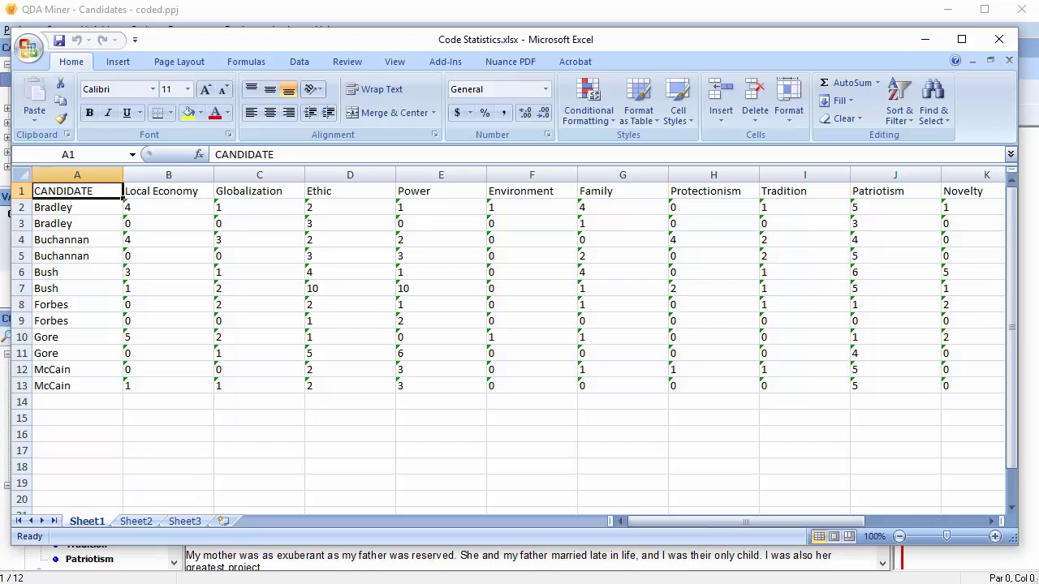
Close Excel after reviewing the Code Statistics.xlsx frequency table.
{"action": "left_click", "coordinate": [997, 40]}
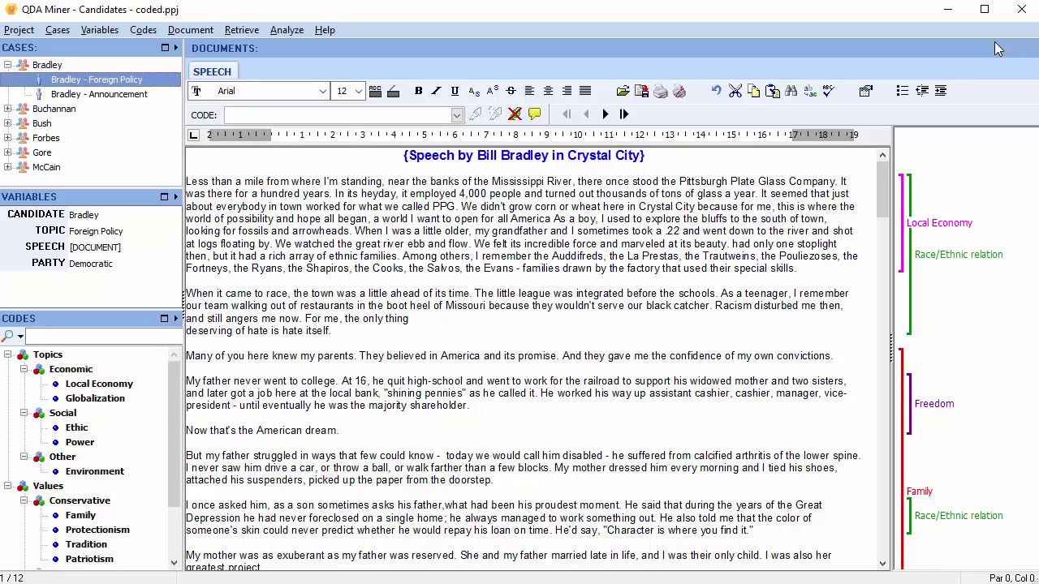
Set up Variables > Compute from all codes and preview per-case occurrence values.
{"action": "left_click", "coordinate": [91, 33]}
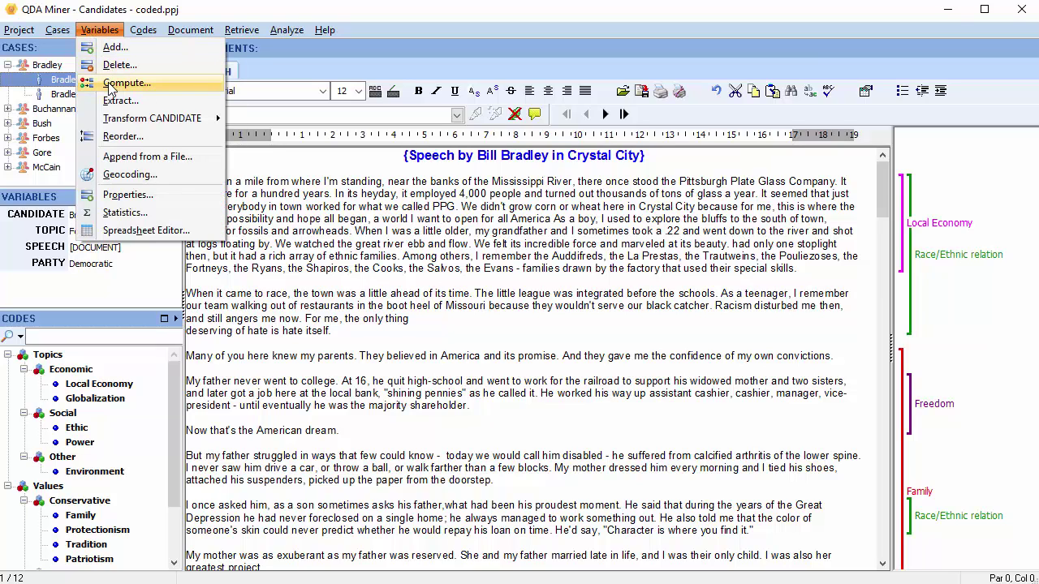
{"action": "left_click", "coordinate": [113, 84]}
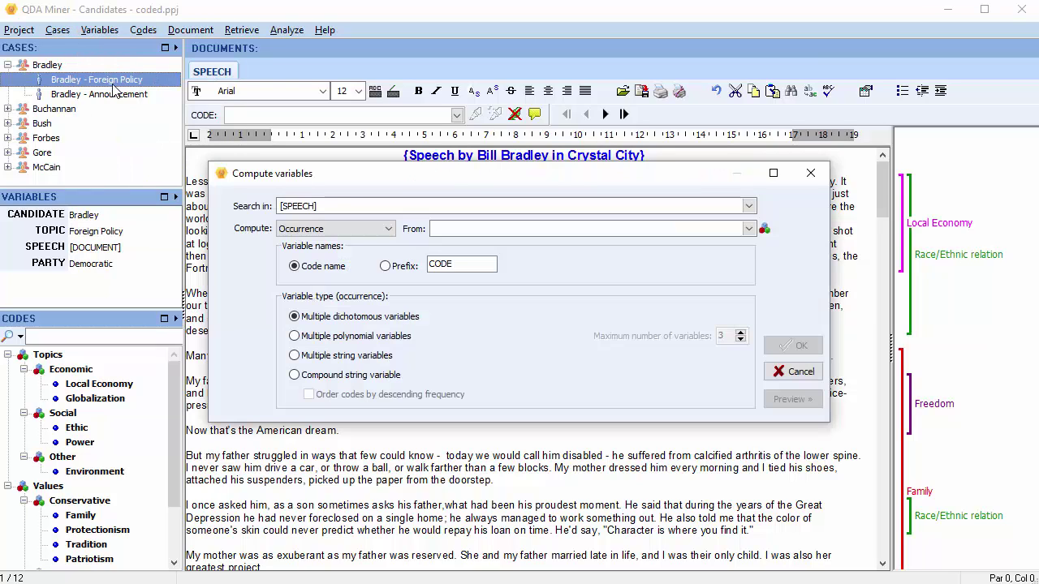
{"action": "left_click", "coordinate": [471, 229]}
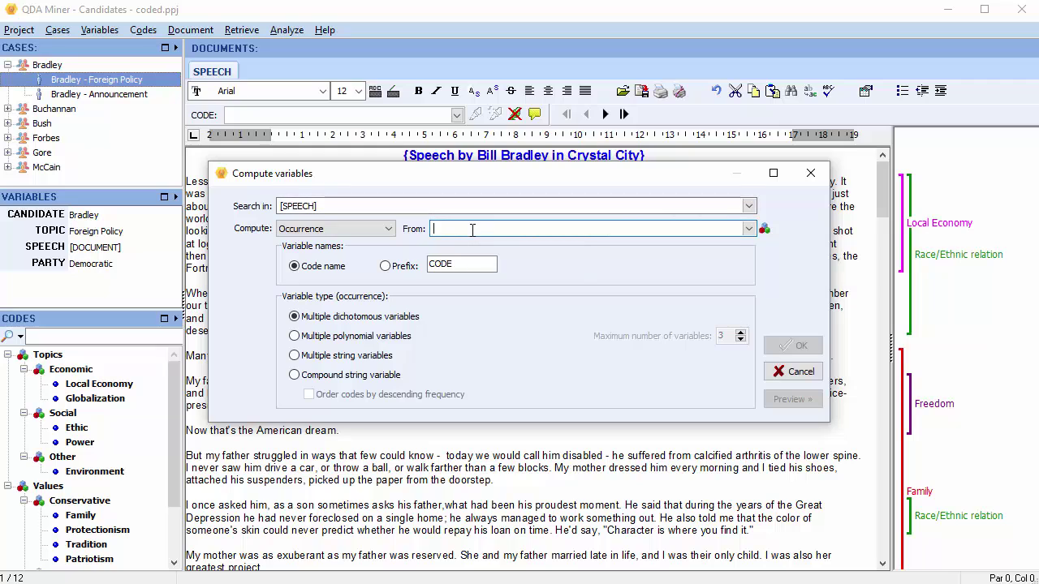
{"action": "right_click", "coordinate": [472, 230]}
{"action": "left_click", "coordinate": [522, 246]}
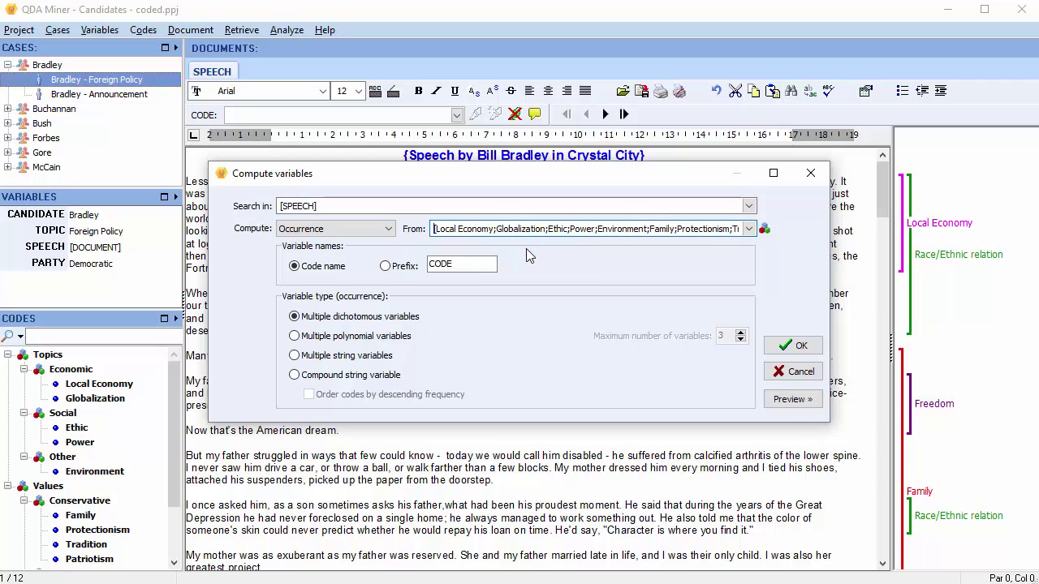
{"action": "left_click", "coordinate": [787, 409]}
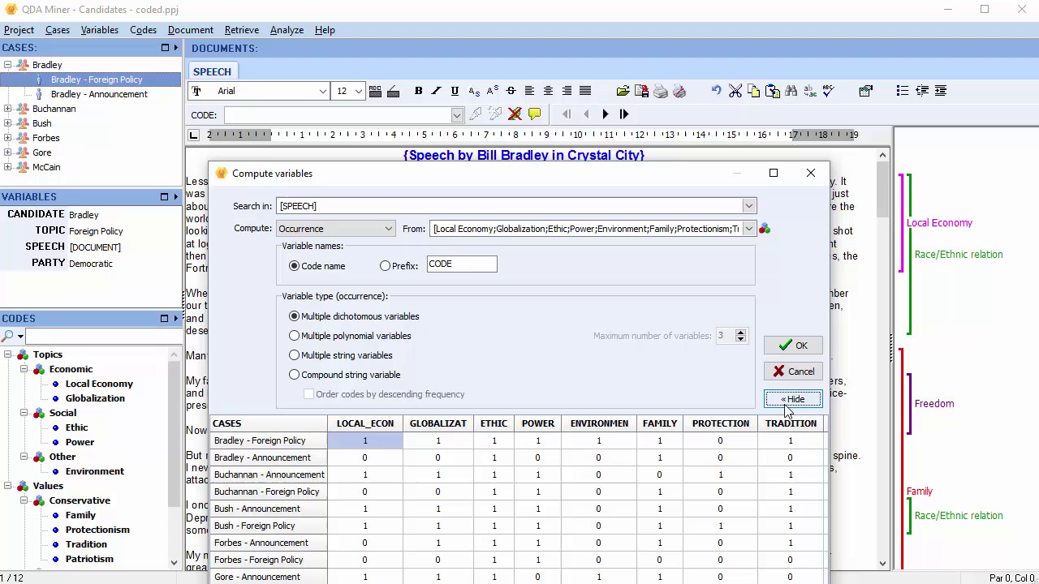
{"action": "left_click_drag", "start_coordinate": [480, 184], "coordinate": [481, 57]}
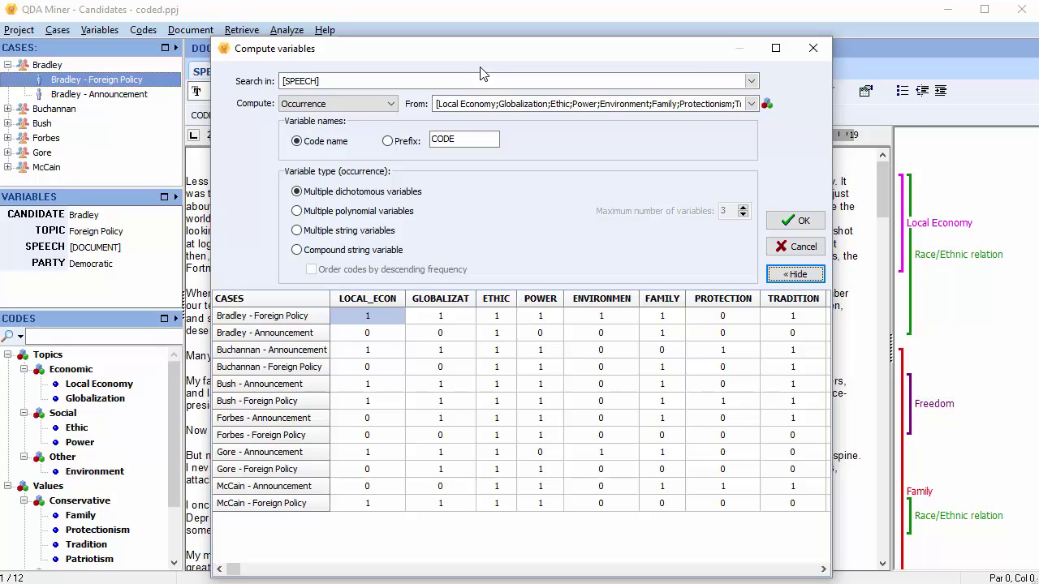
Create the 13 new occurrence variables and enlarge the Variables pane to show them.
{"action": "left_click", "coordinate": [783, 222]}
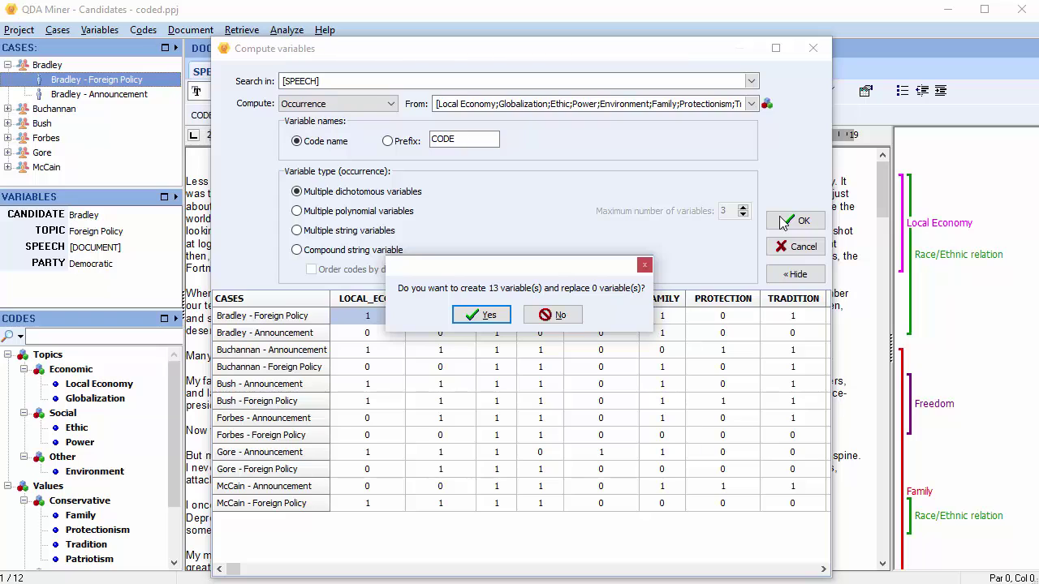
{"action": "left_click", "coordinate": [485, 319]}
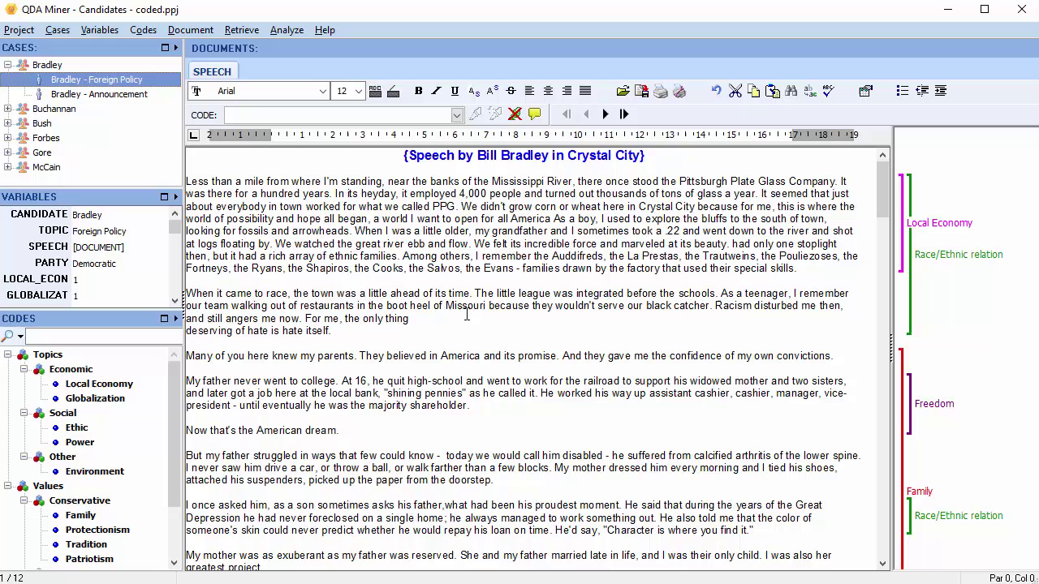
{"action": "left_click_drag", "start_coordinate": [93, 181], "coordinate": [92, 94]}
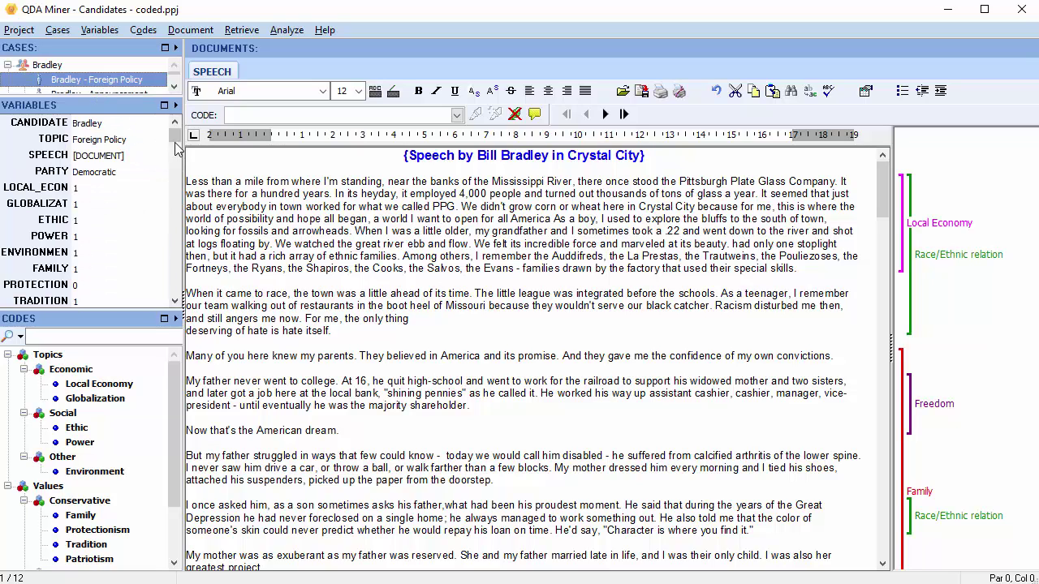
{"action": "left_click_drag", "start_coordinate": [176, 144], "coordinate": [177, 235]}
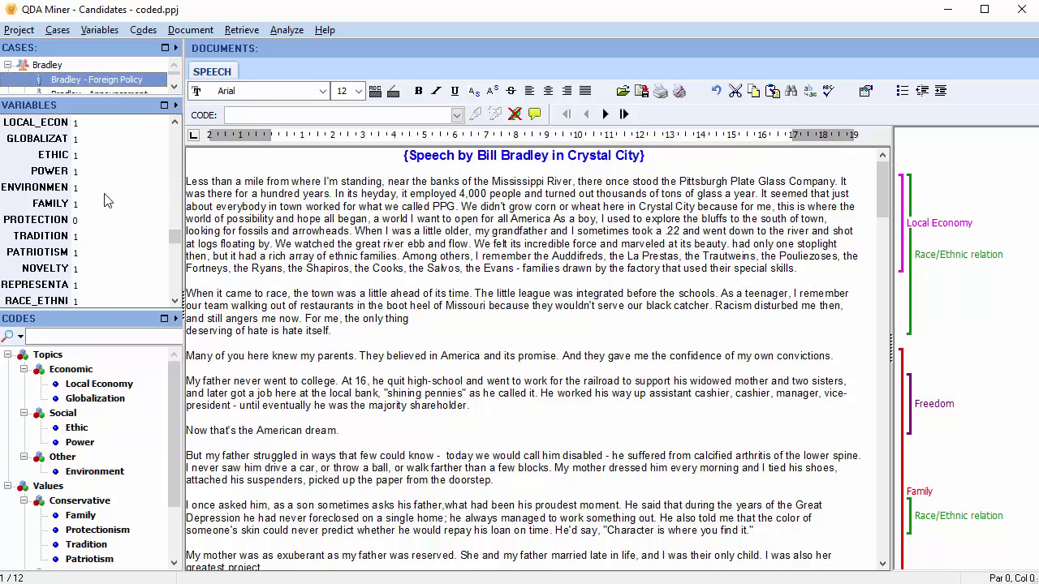